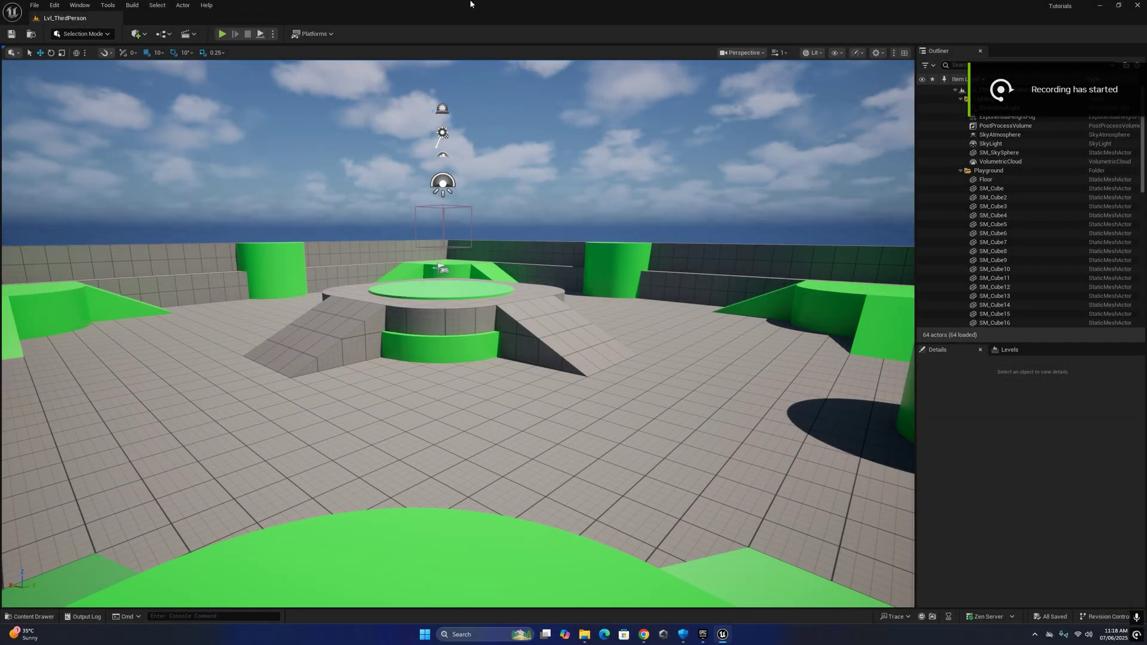
Step: Move the Unreal editor out of view and search Windows for the Epic Games Launcher
left_click(136, 35)
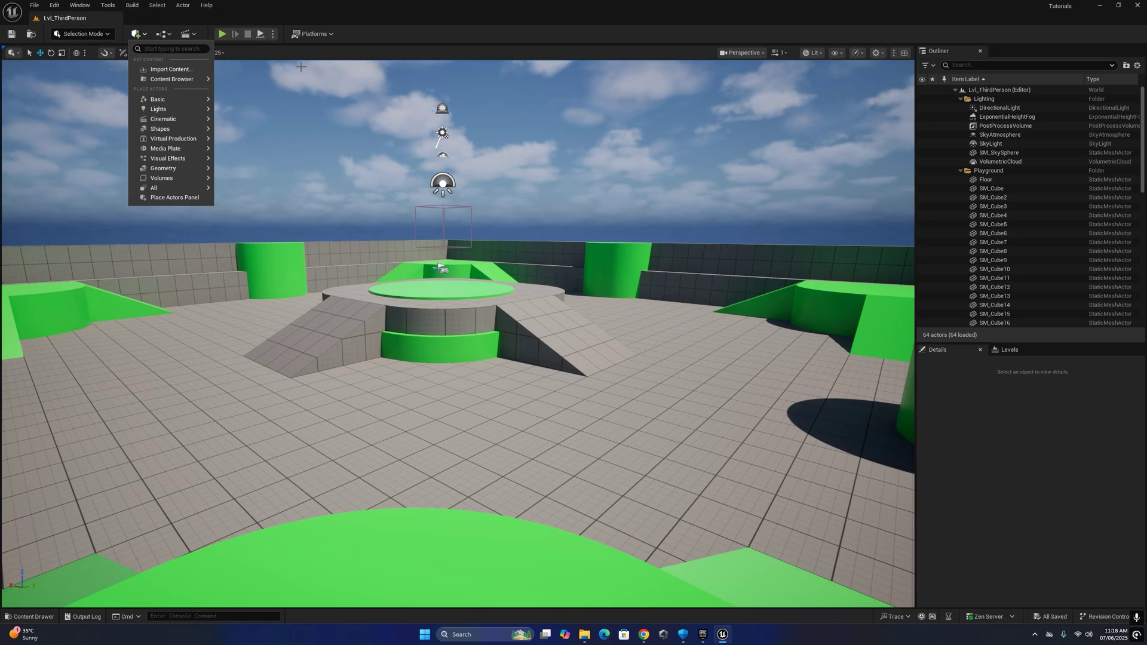
left_click(439, 5)
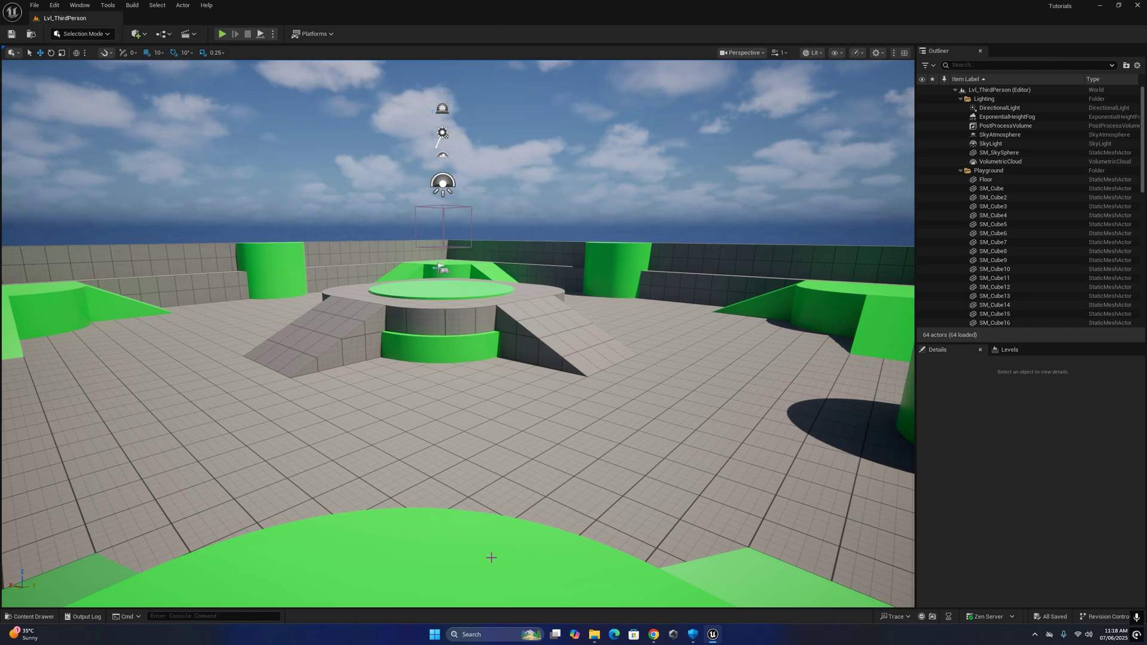
left_click(482, 631)
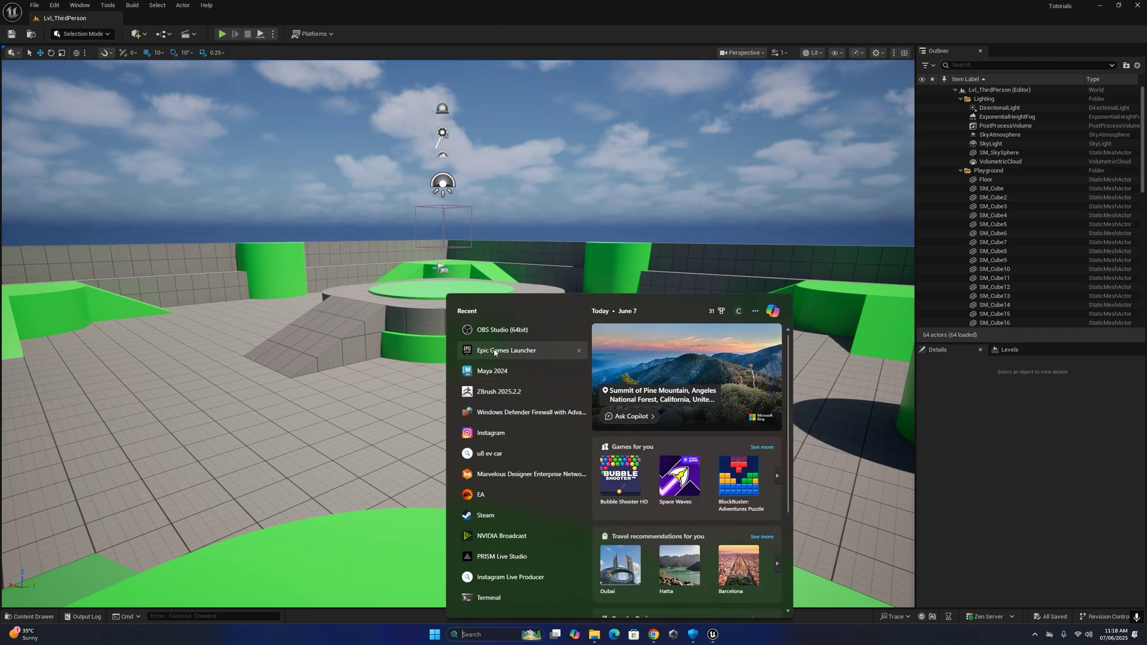
left_click(1142, 4)
left_click(1142, 4)
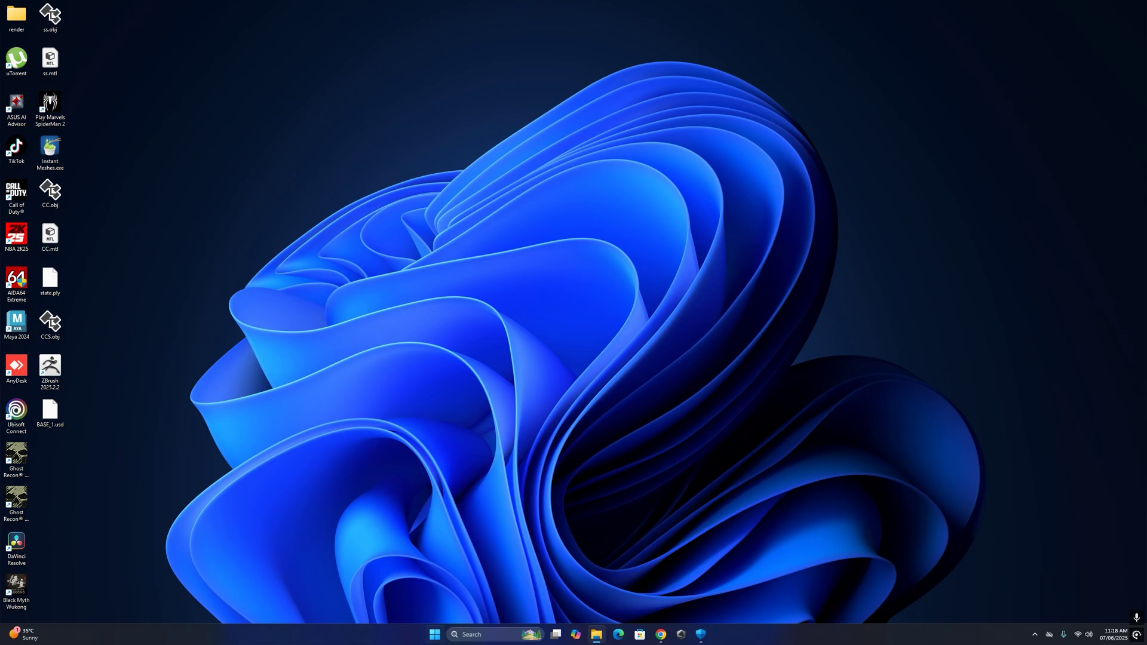
left_click(480, 633)
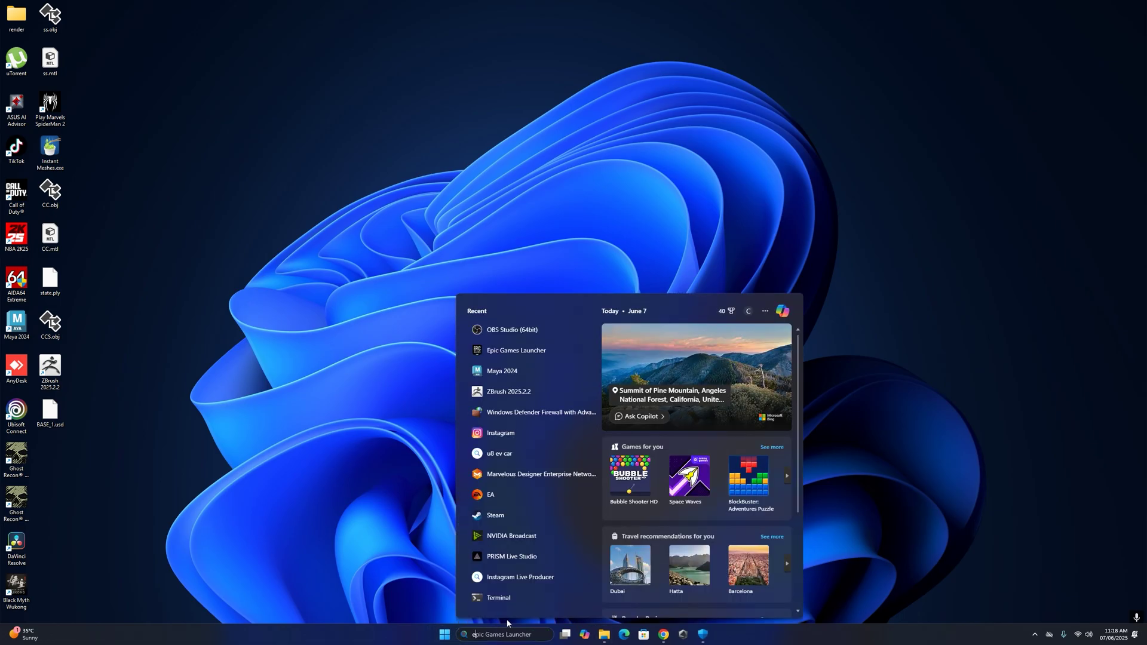
type("epic")
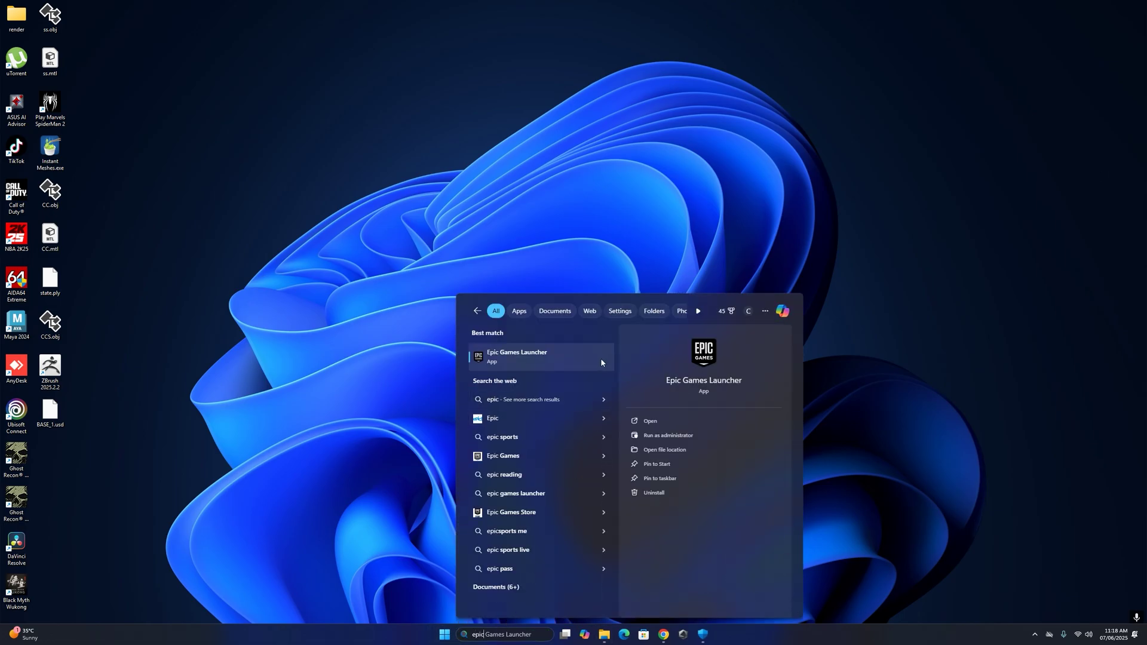
Step: Open the Epic Games Launcher on its Library page, maximized to full screen
left_click(598, 355)
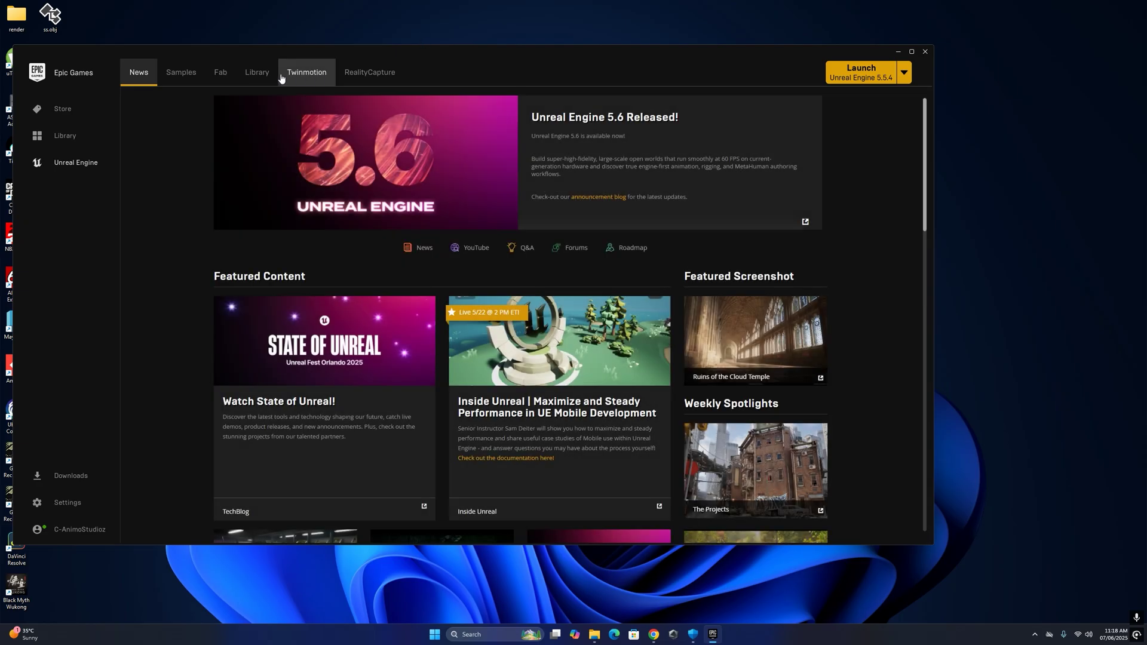
left_click(257, 72)
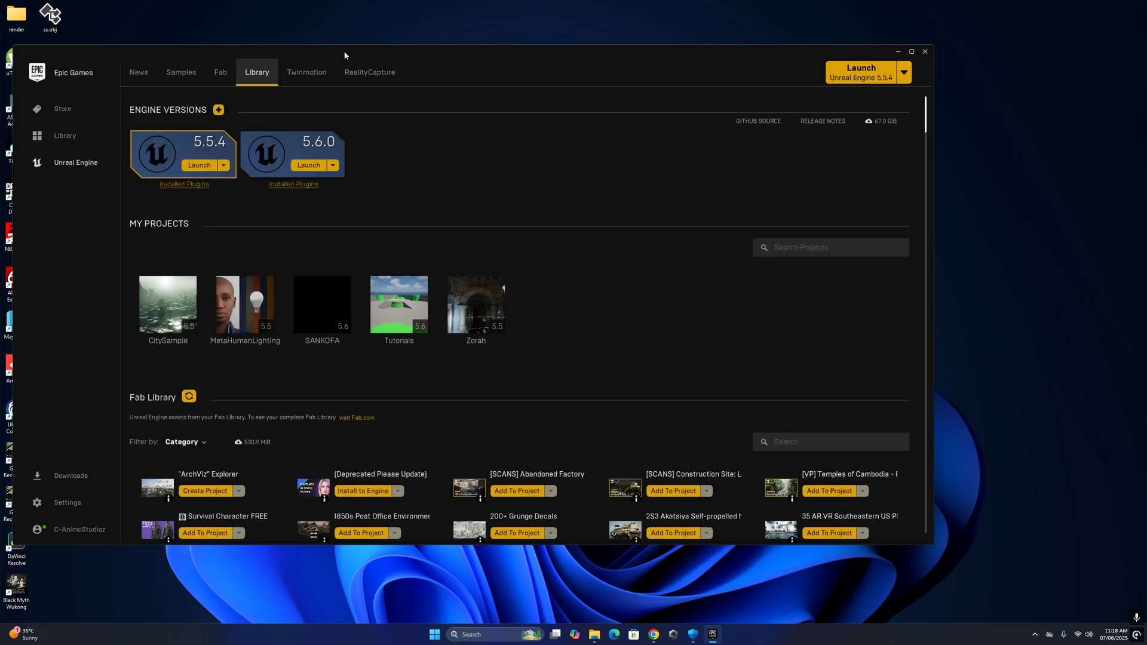
double_click(376, 58)
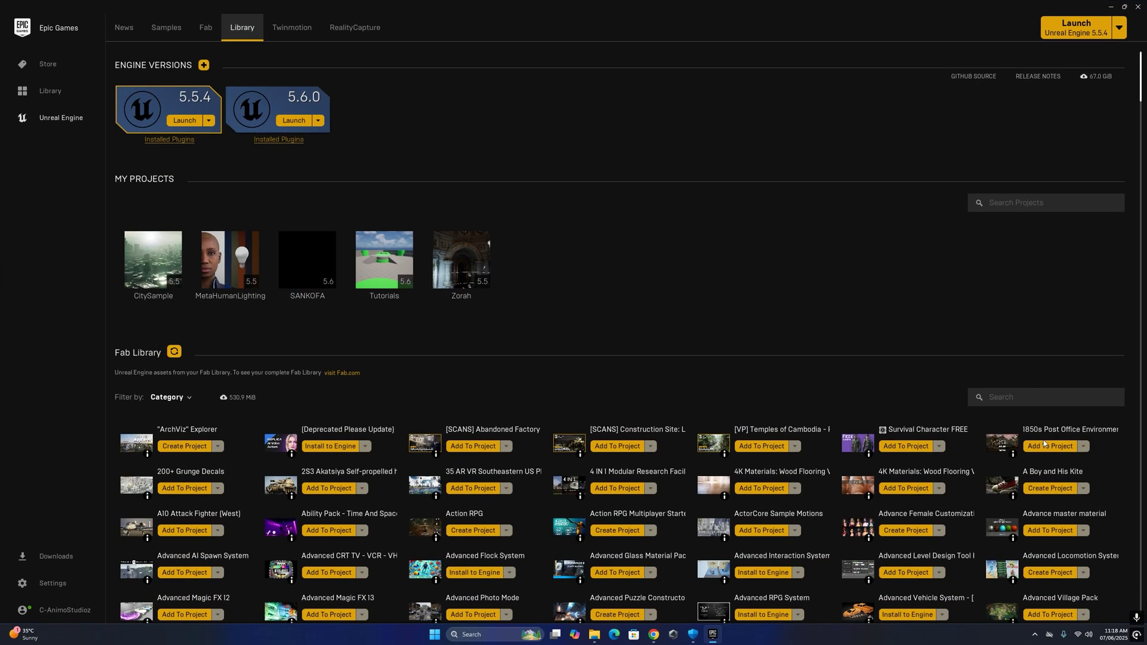
type("fa")
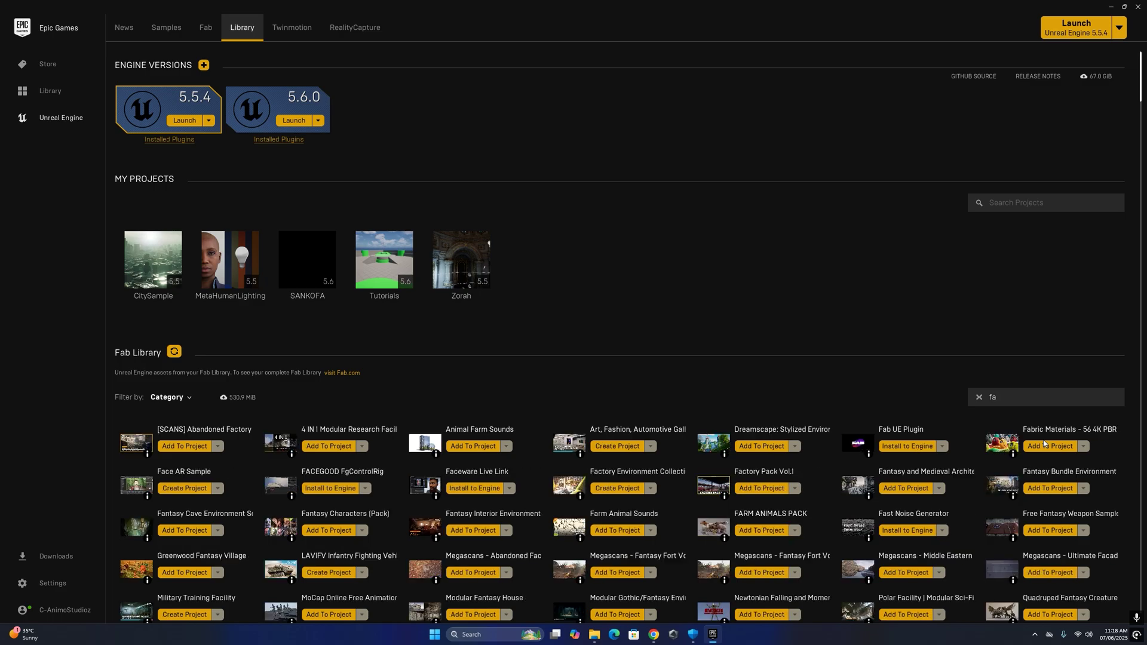
type("b")
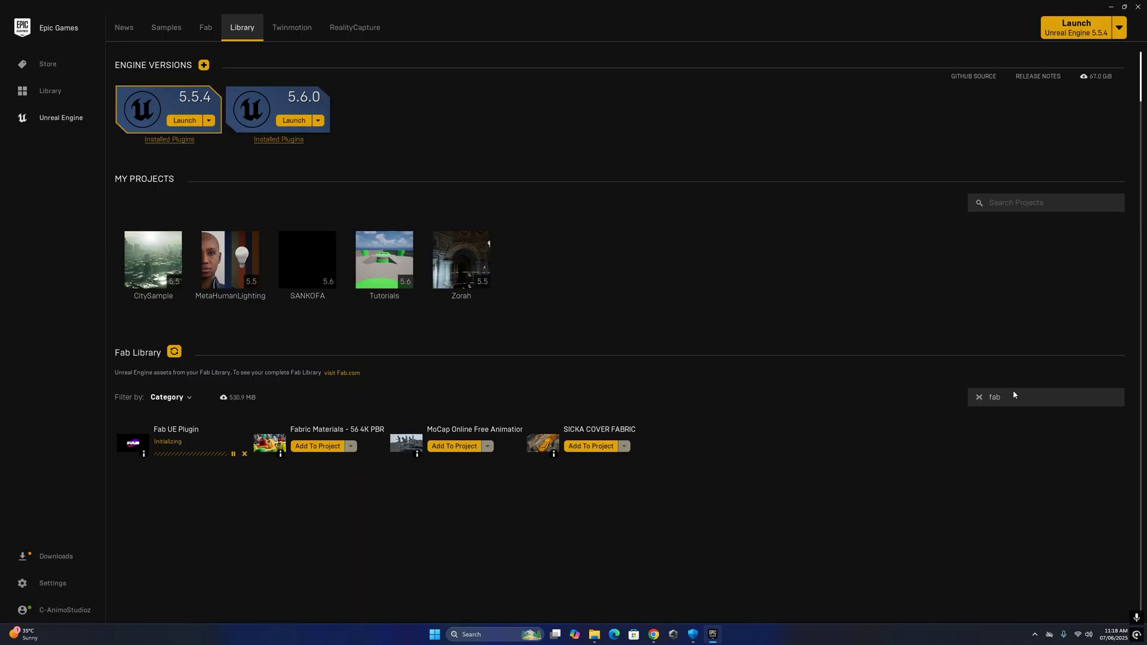
Step: Search the Fab Library for Quixel Bridge and install it to Unreal Engine 5.6
left_click(1013, 395)
key("BackSpace")
key("BackSpace")
key("BackSpace")
type("br")
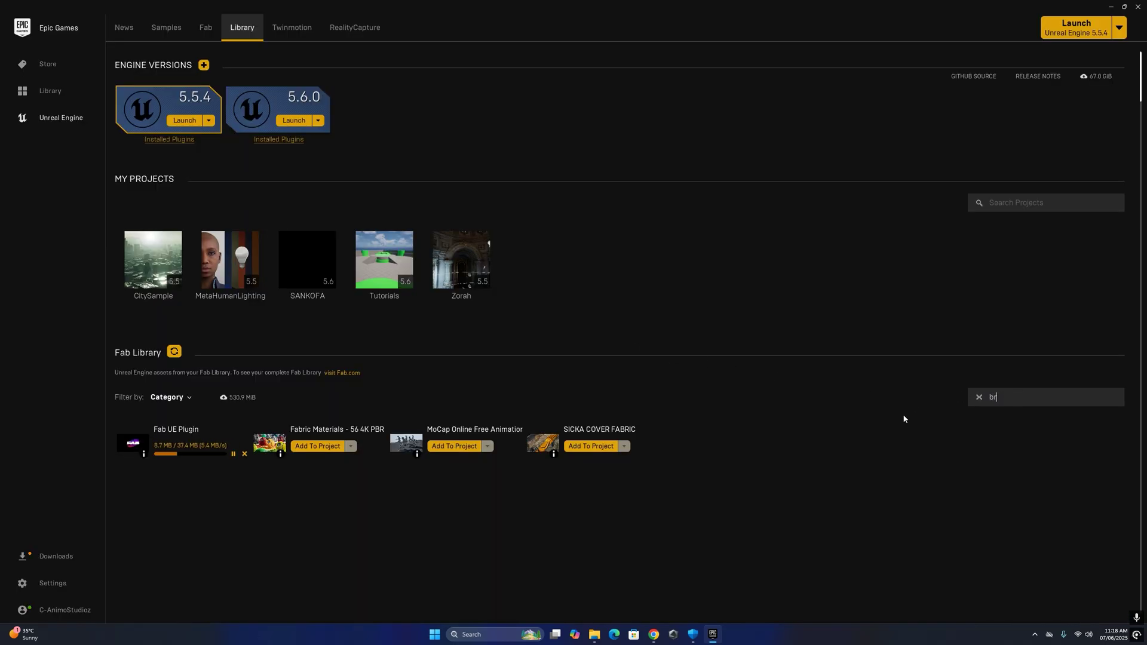
type("id")
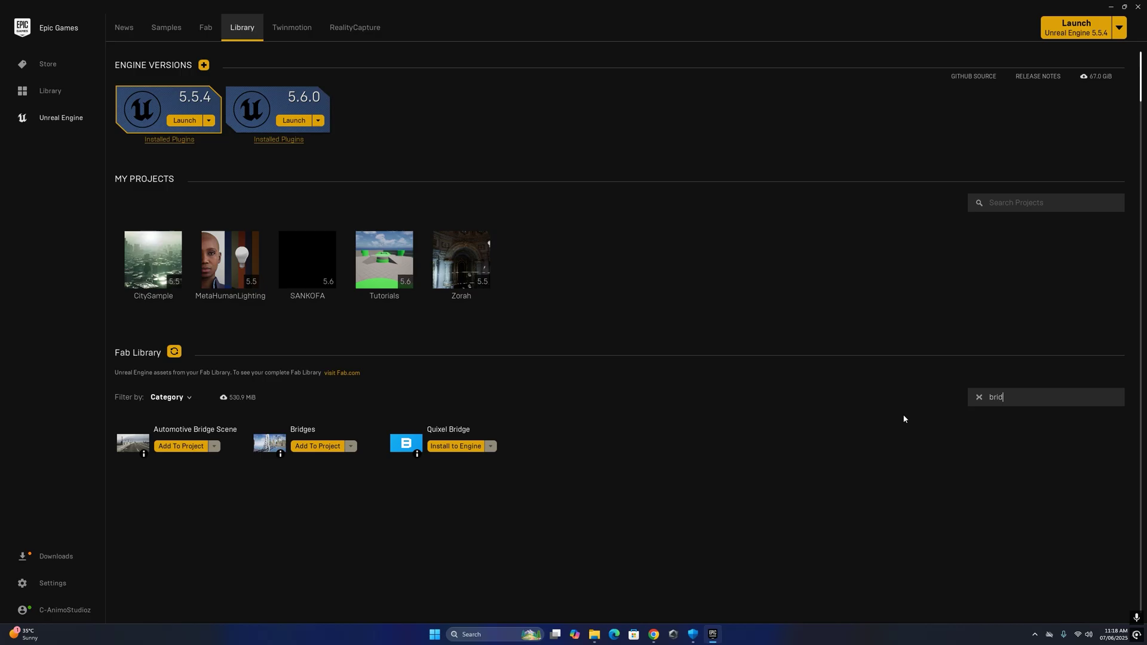
left_click(462, 447)
Step: Dismiss the popup and check the plugins installed on Unreal Engine 5.6.0
left_click(734, 97)
left_click(274, 141)
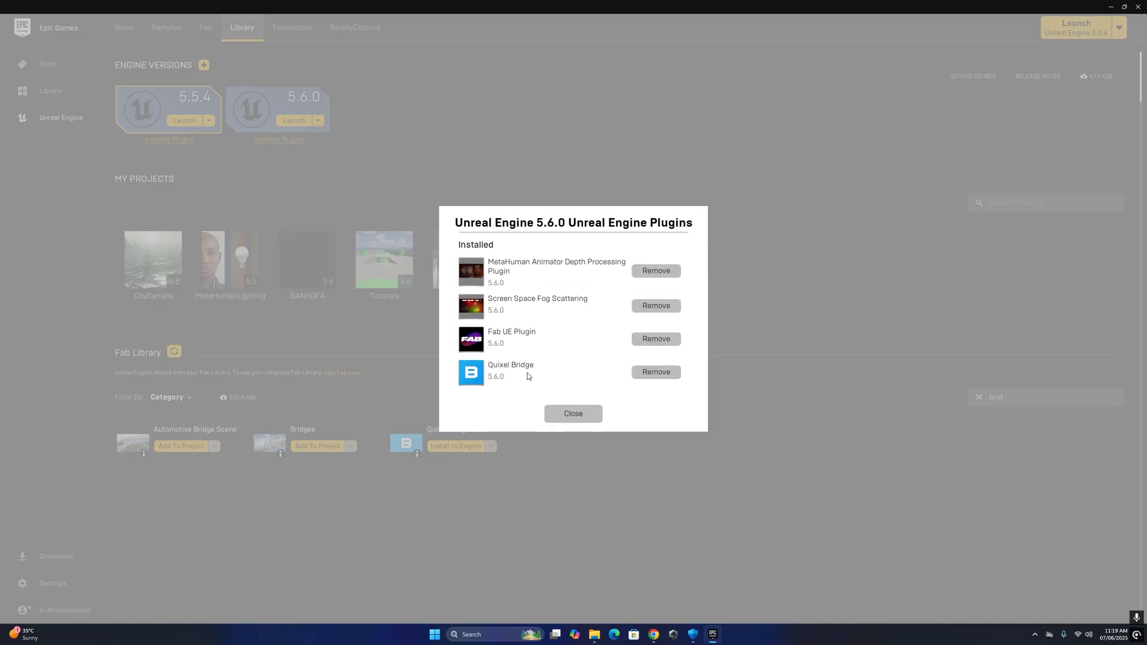
left_click(570, 411)
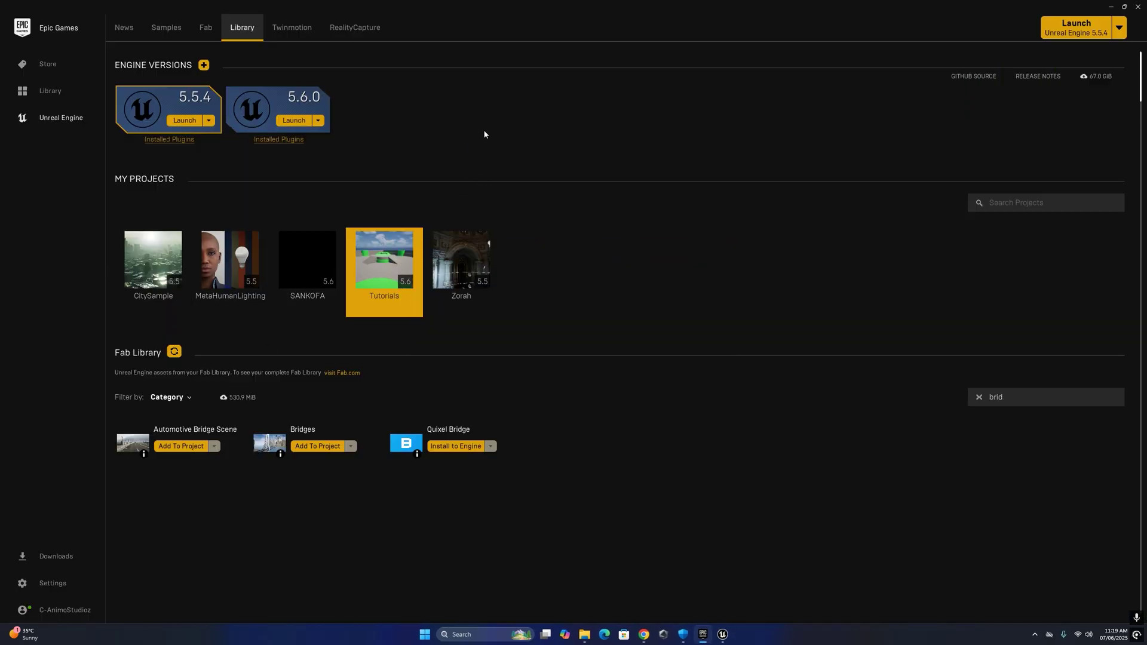
left_click(729, 637)
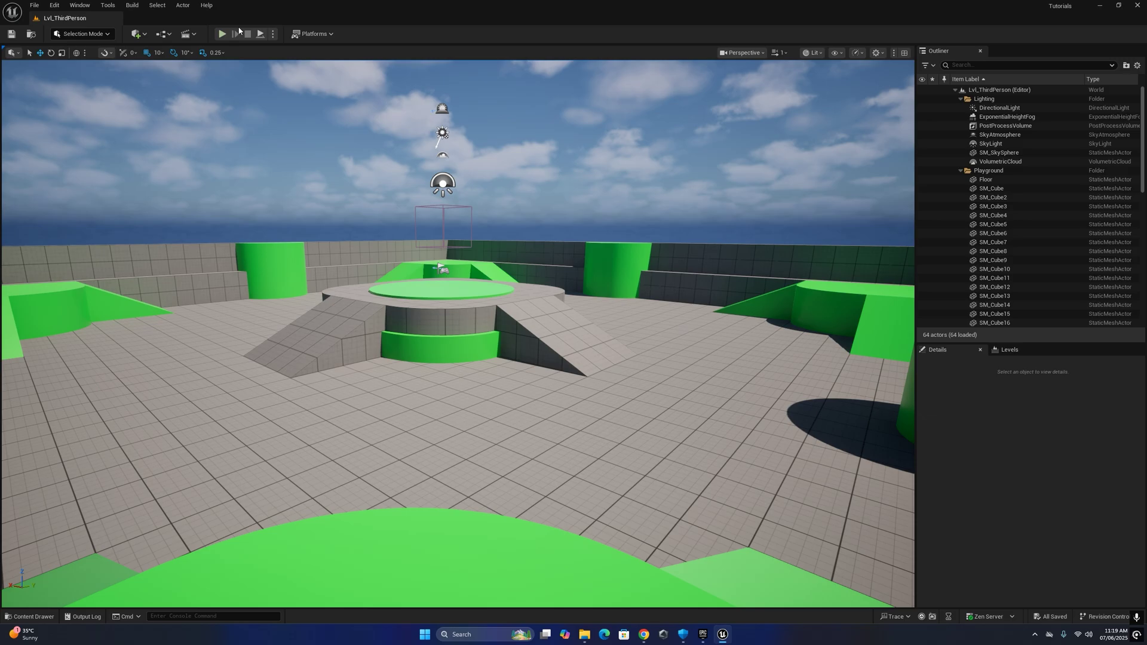
left_click(136, 33)
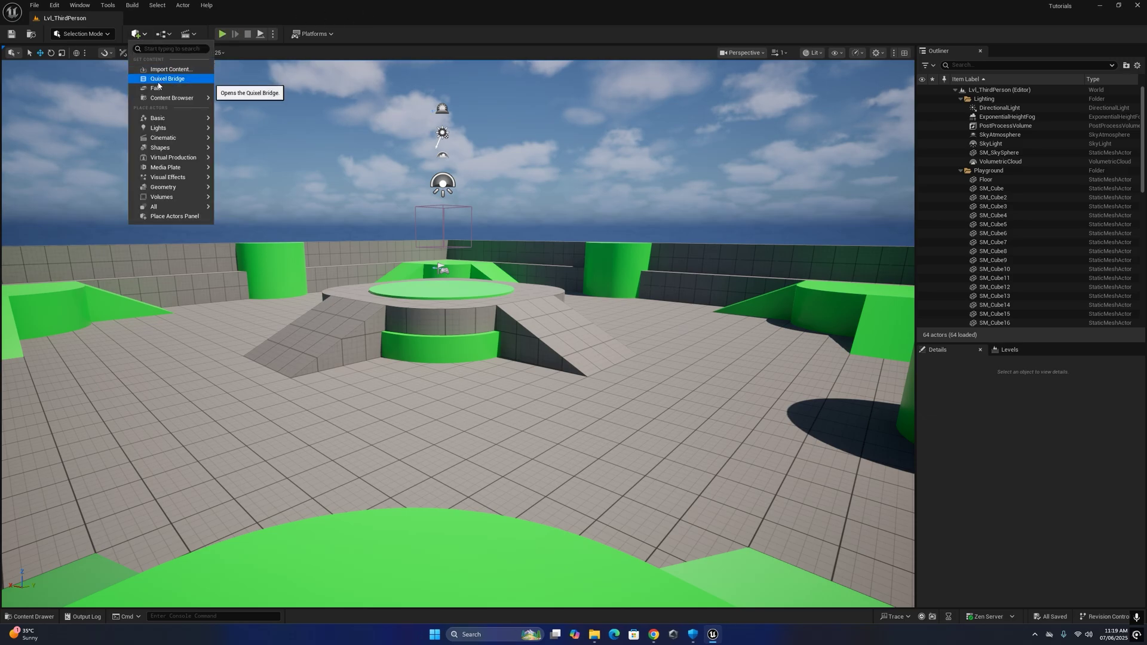
left_click(165, 80)
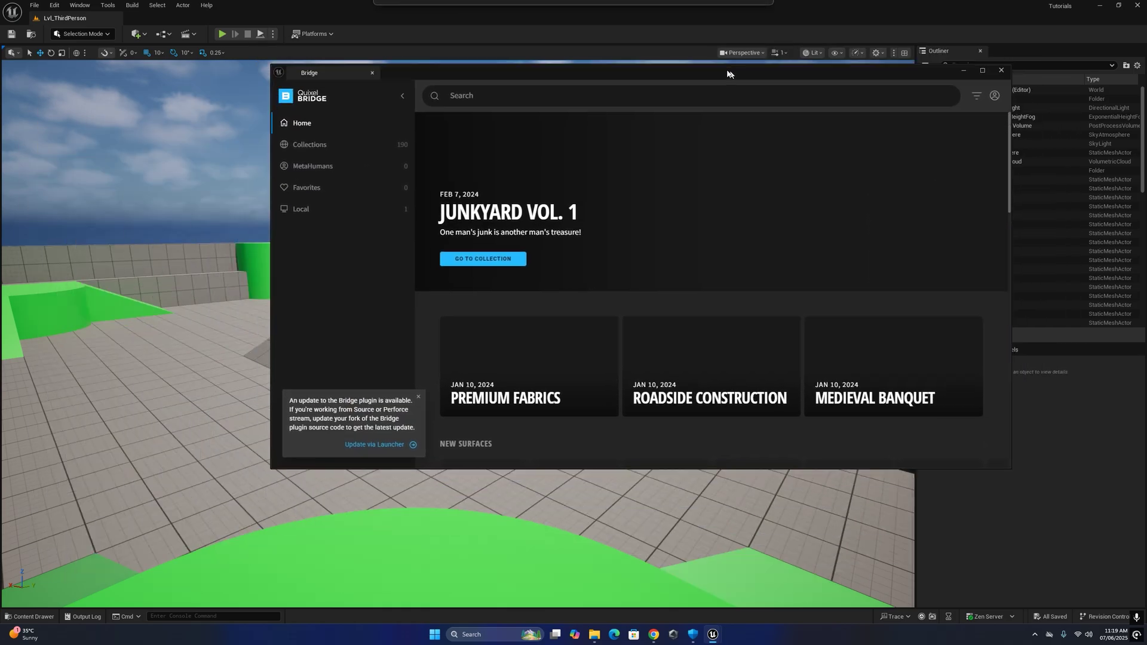
left_click_drag(656, 134, 705, 115)
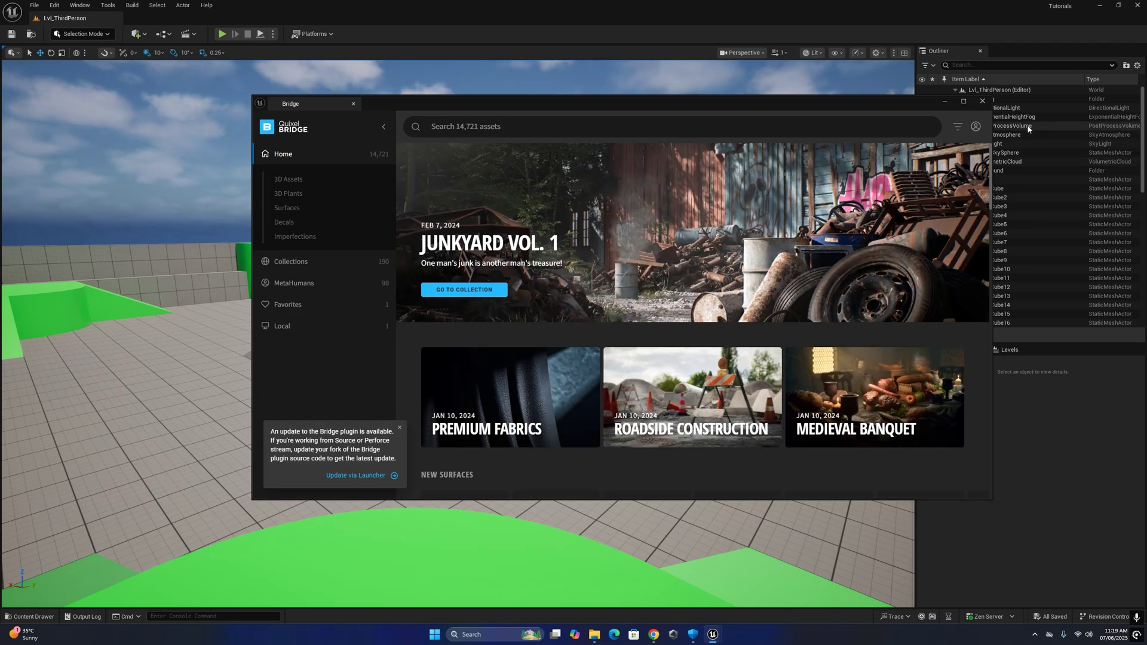
left_click(982, 102)
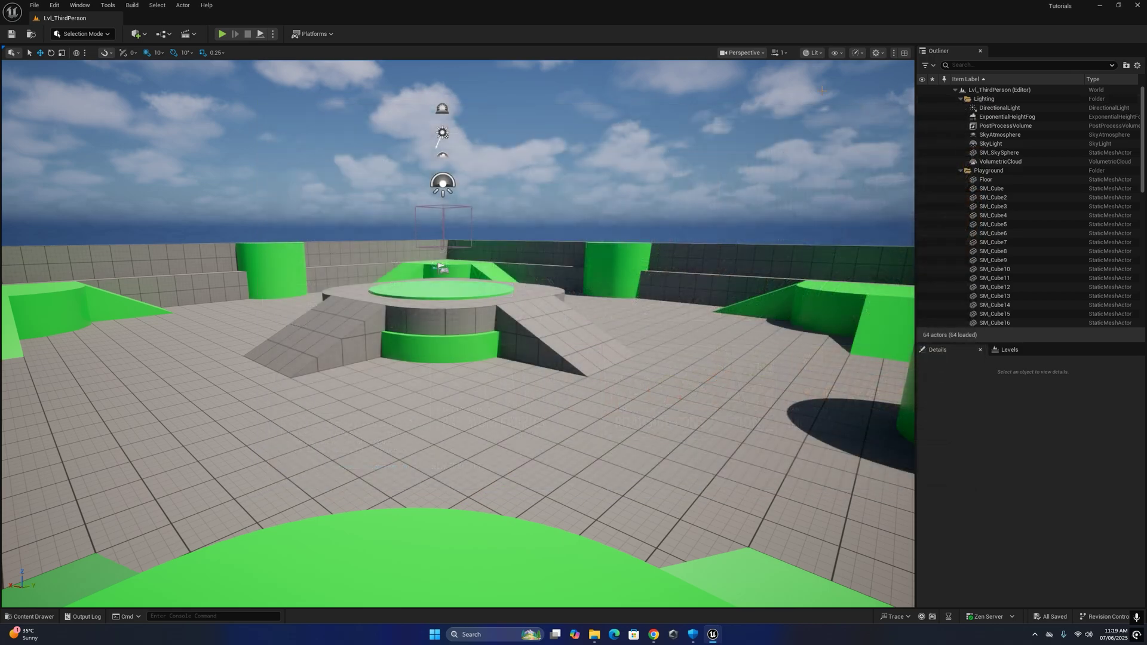
Step: Open the Fab store window from the Quick Add menu
left_click(137, 32)
left_click(157, 83)
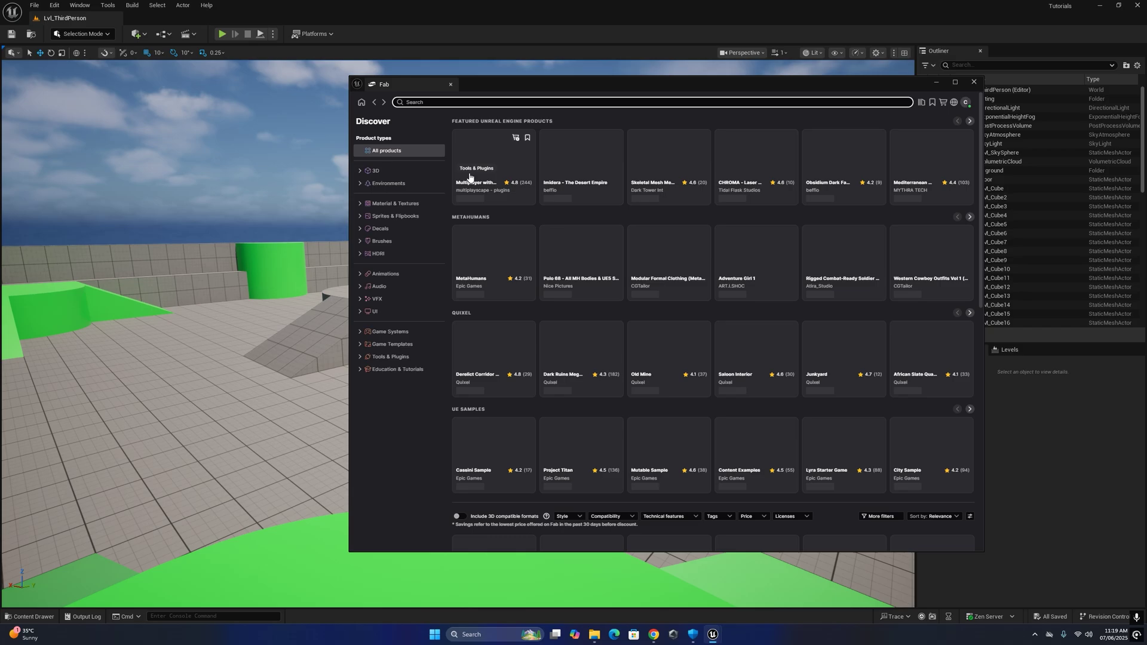
left_click(966, 103)
left_click(966, 102)
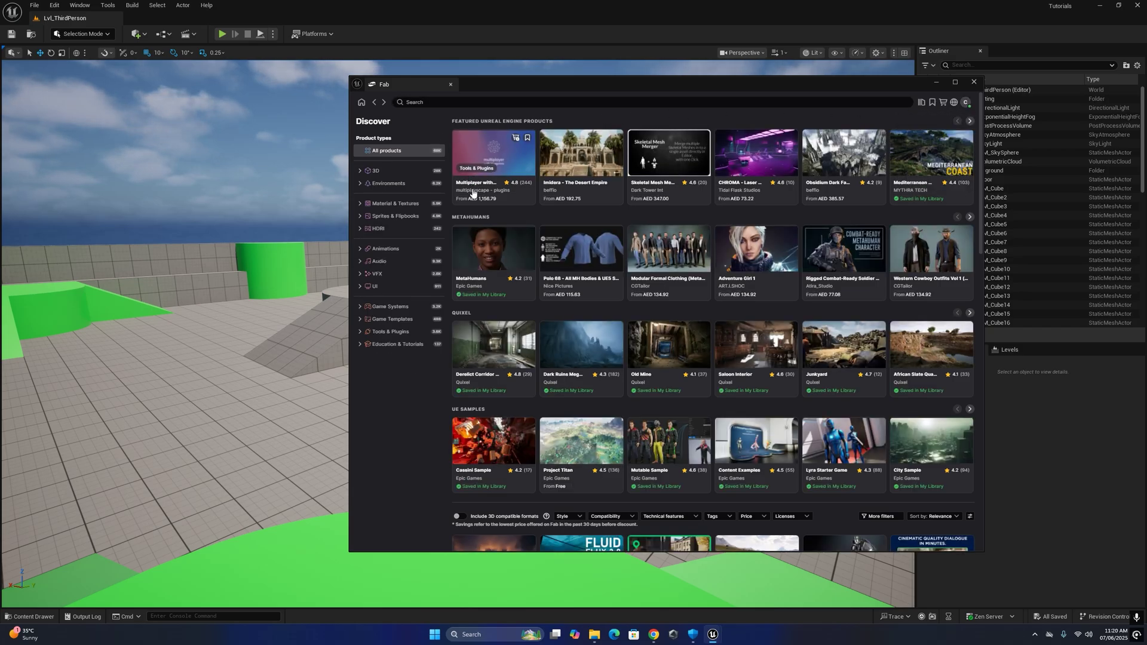
scroll(616, 214, "down", 3)
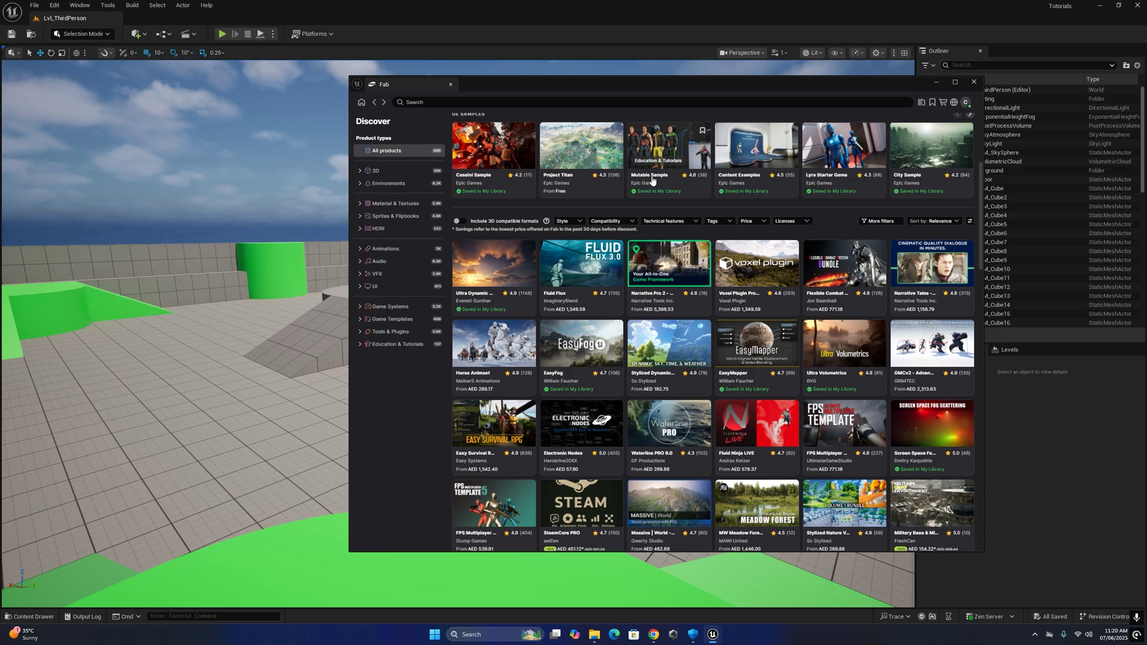
scroll(628, 207, "up", 3)
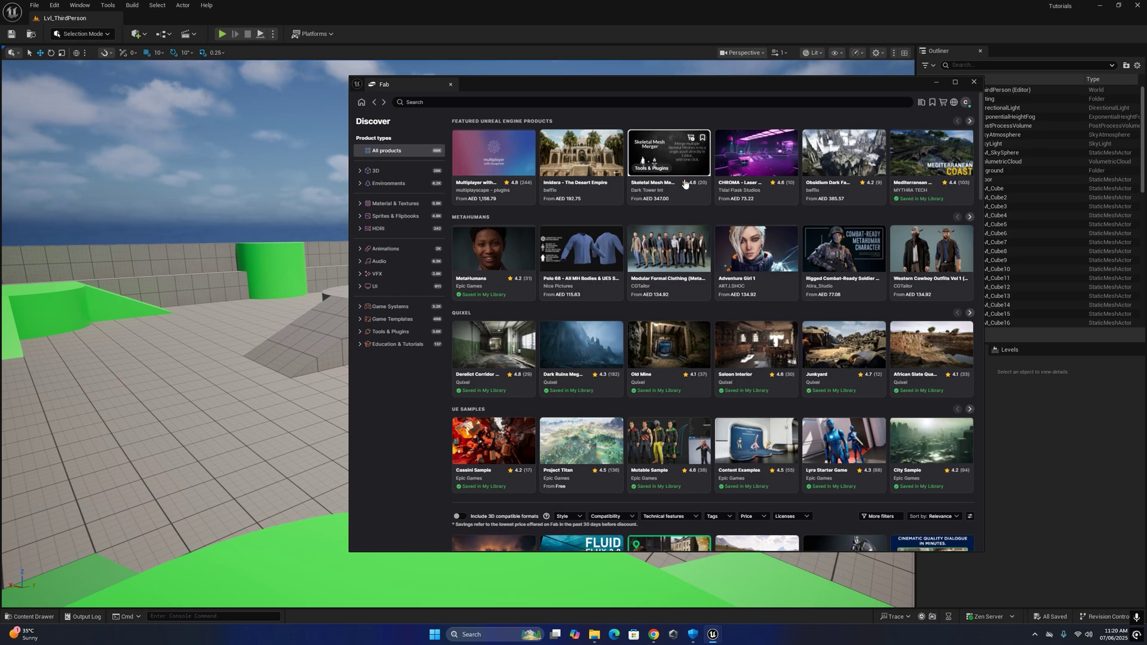
Step: Expand and collapse the Environments category in the Fab catalog
left_click(388, 184)
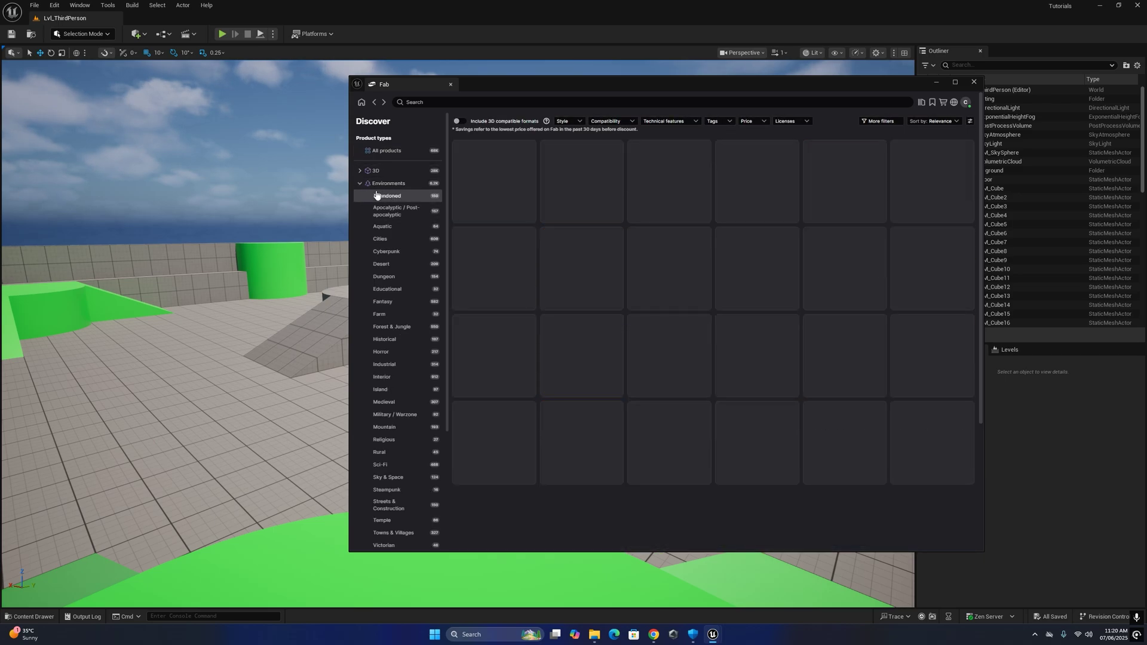
left_click(391, 212)
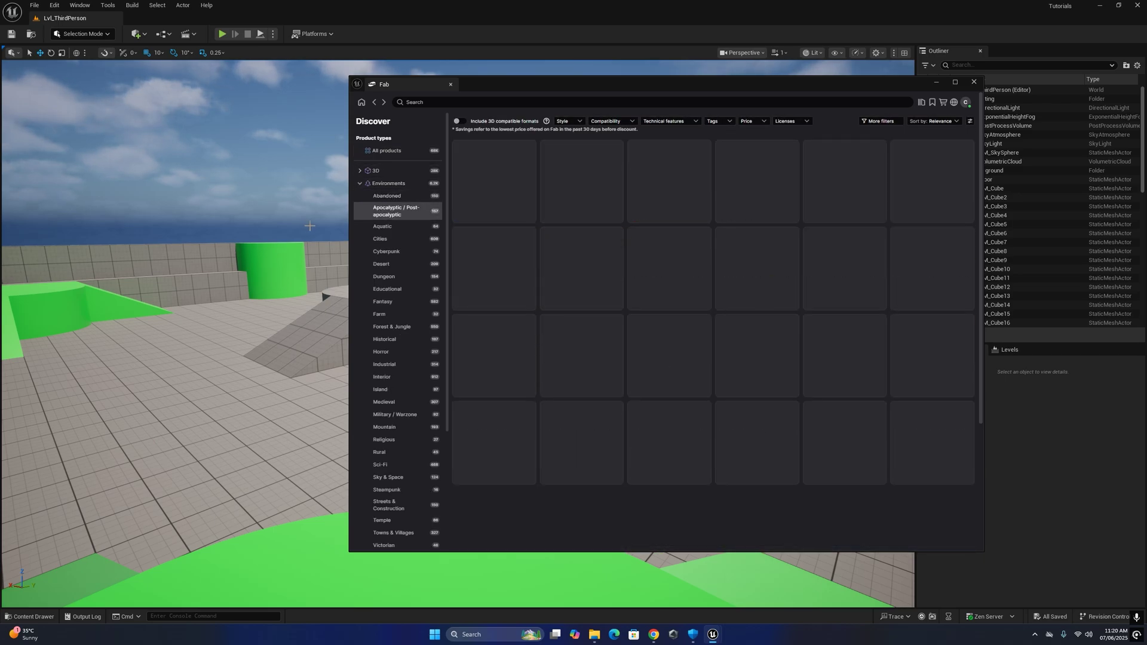
left_click(363, 184)
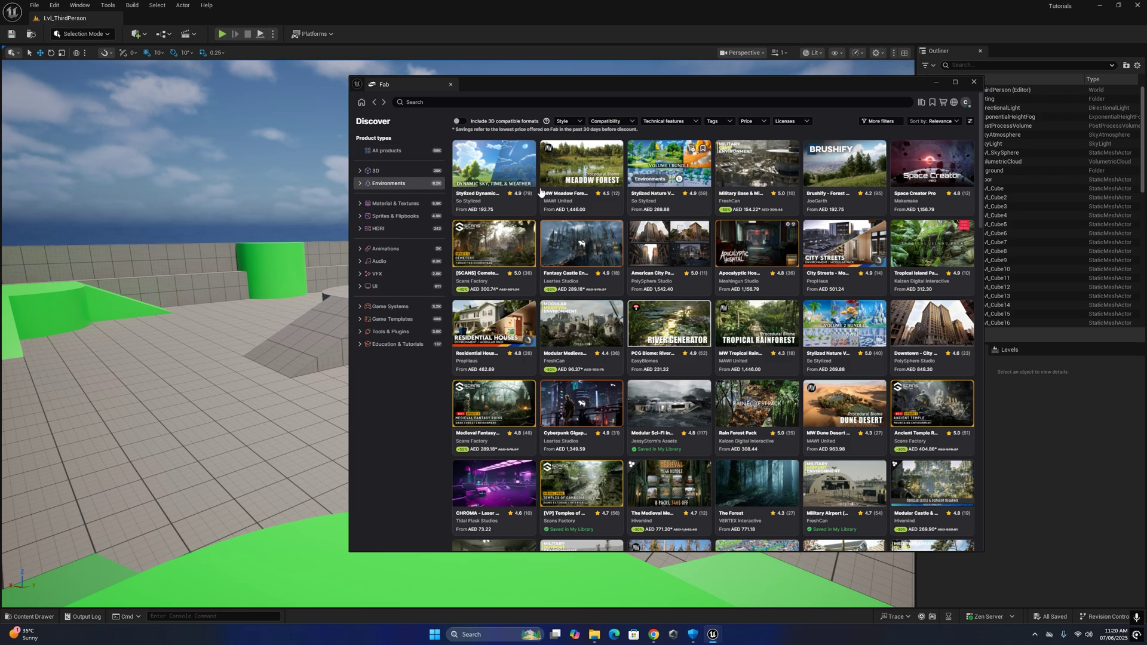
Step: Show My Library in the Fab window, with the EasyFog pack in view
left_click(920, 102)
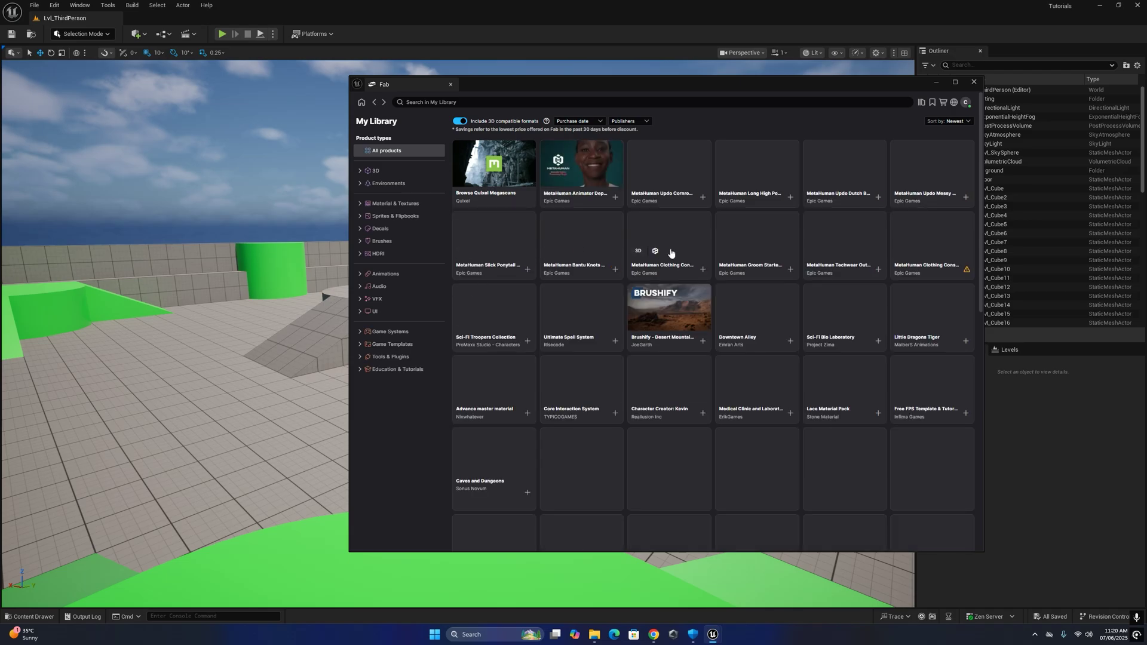
scroll(738, 290, "down", 1)
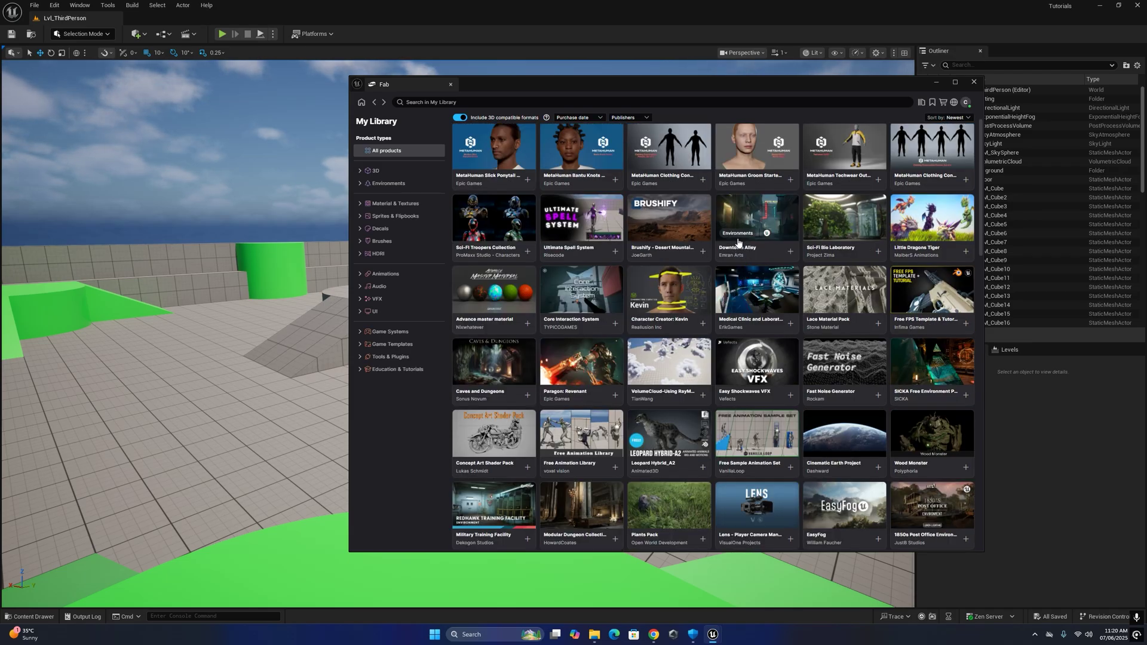
scroll(739, 250, "down", 1)
scroll(738, 253, "down", 1)
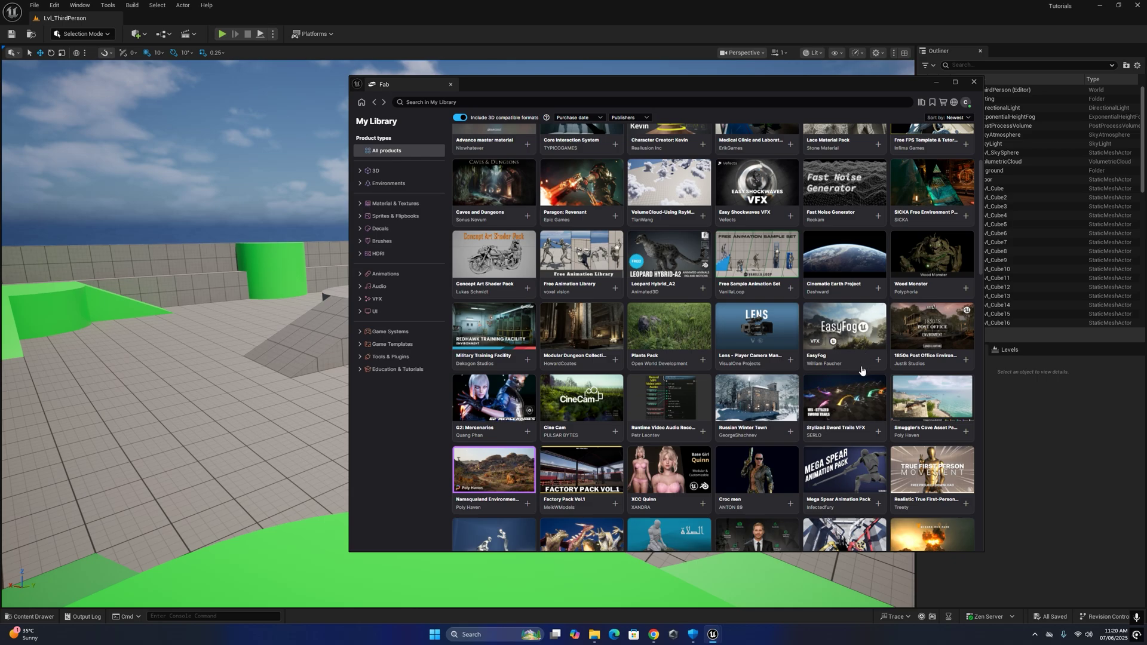
Step: Add EasyFog to the project from its product page and move the Fab window aside
left_click(827, 356)
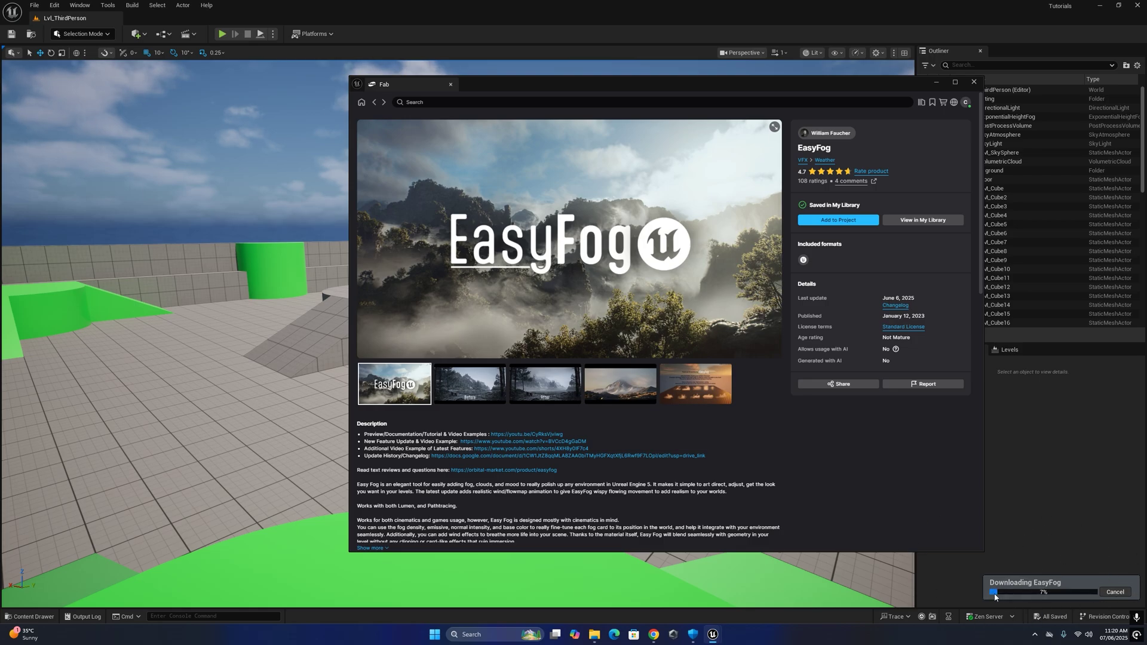
left_click_drag(891, 84, 643, 55)
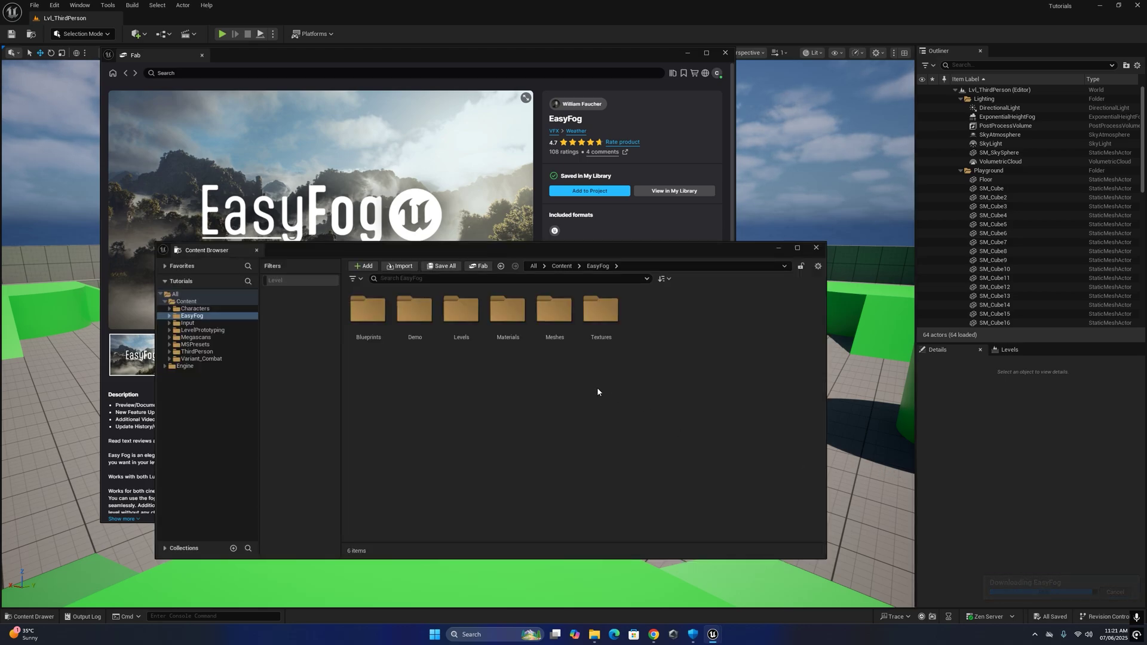
Step: Check EasyFog's Materials, Meshes, Textures and Levels folders, then select EasyFog in Content
left_click(507, 318)
left_click(554, 319)
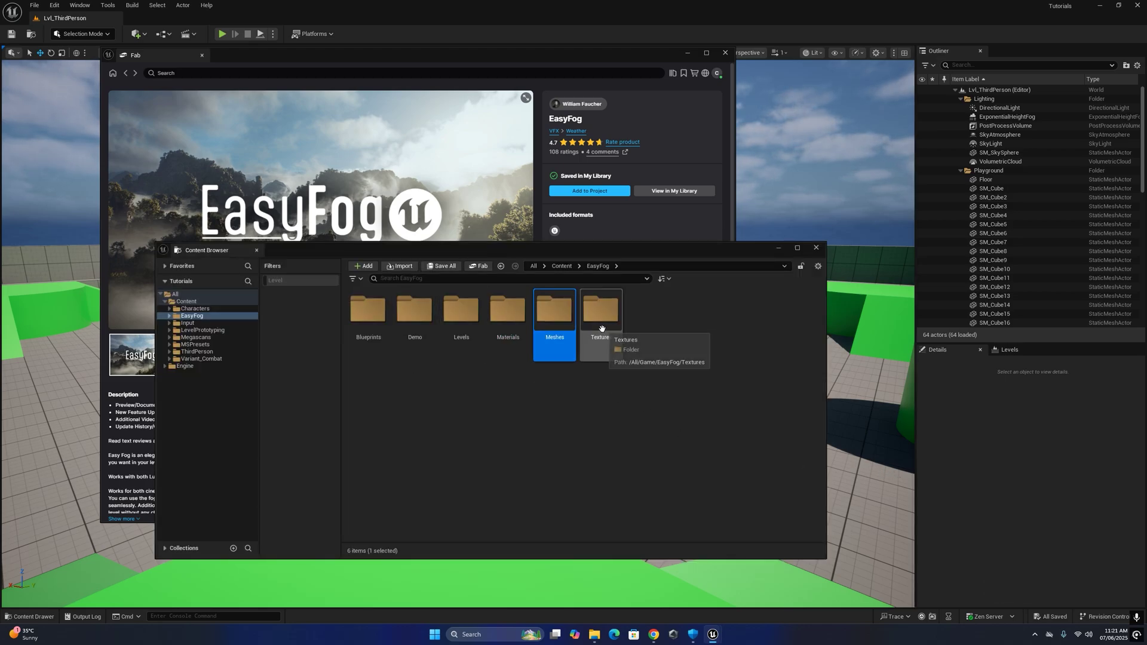
left_click(617, 342)
left_click(465, 317)
left_click(562, 267)
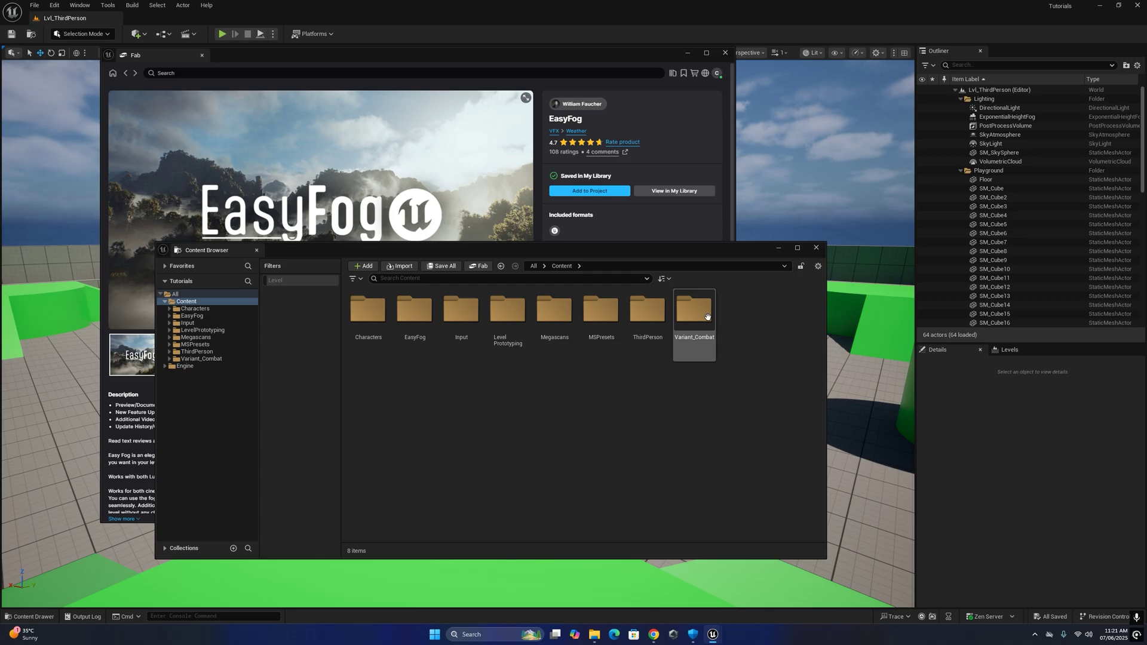
left_click(415, 314)
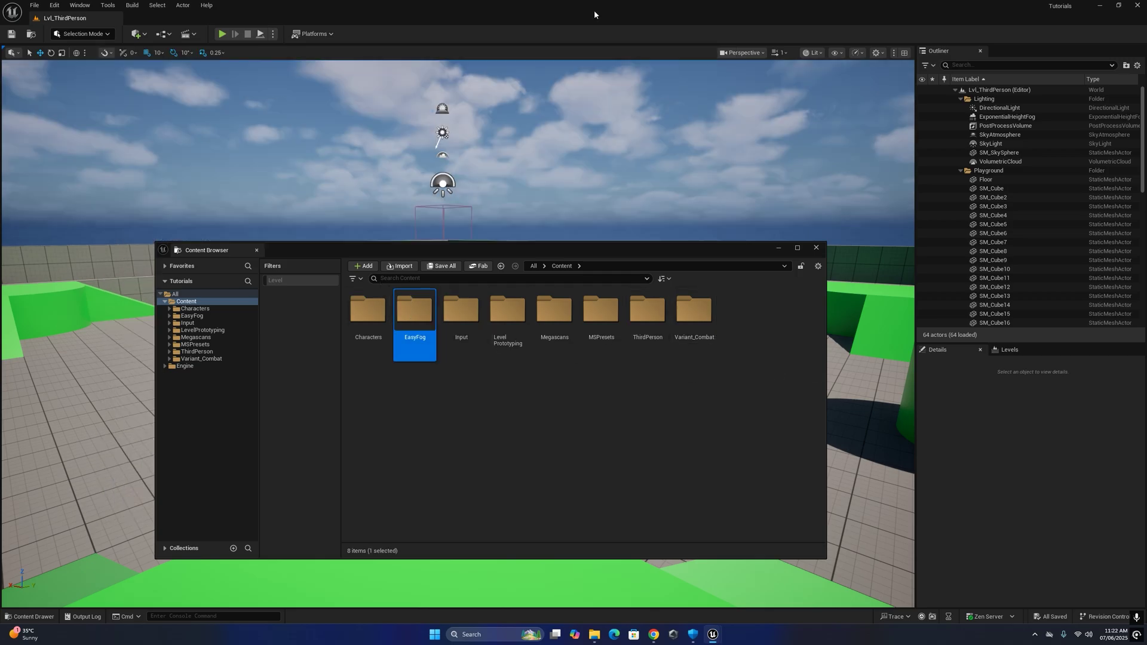